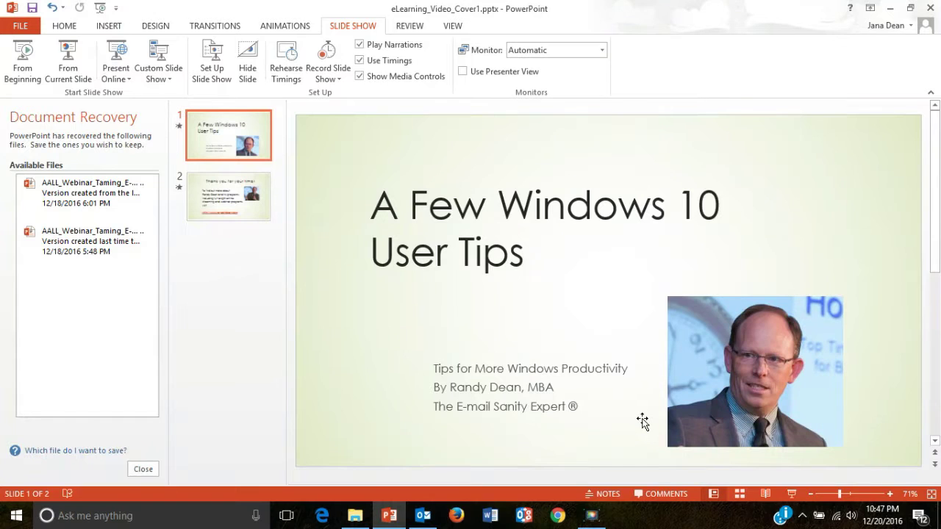
# Open the Start menu and preview the right-click options for Excel 2013 and the ARMED! suggestion.
pyautogui.click(11, 517)
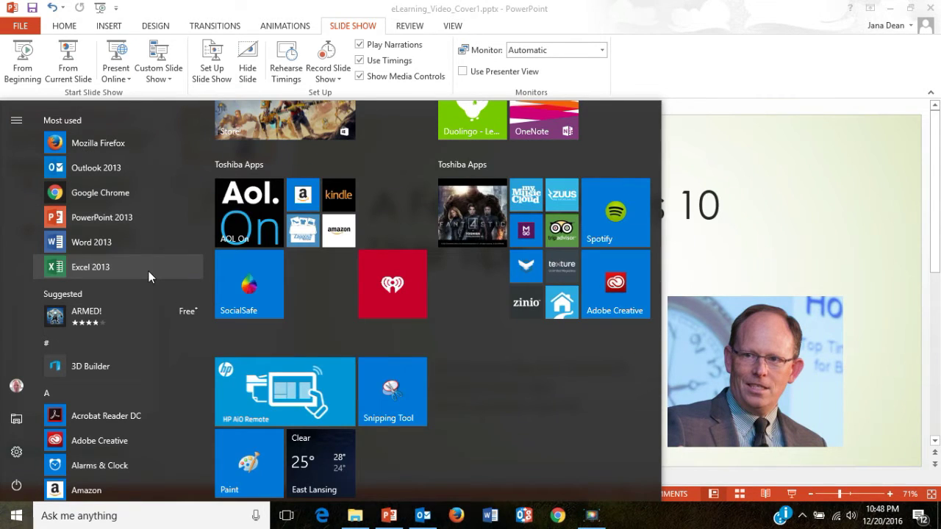
pyautogui.rightClick(149, 272)
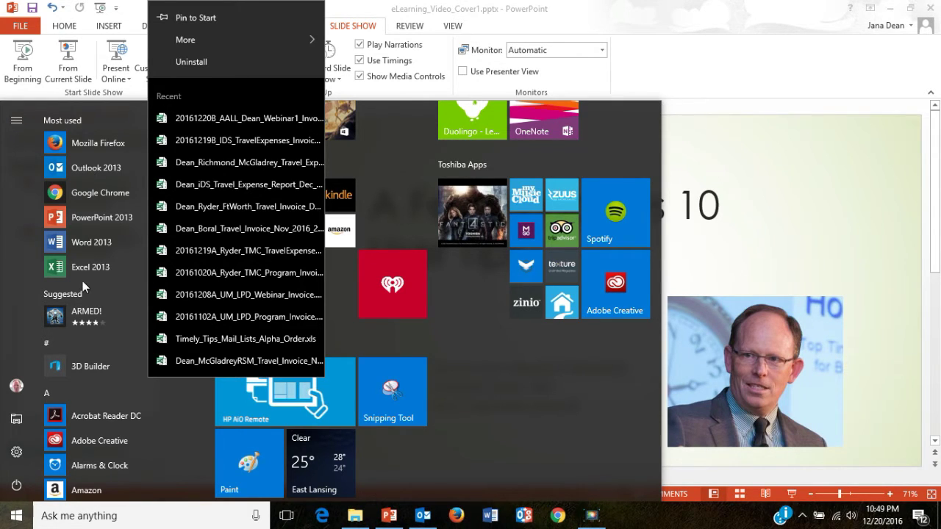
pyautogui.rightClick(95, 312)
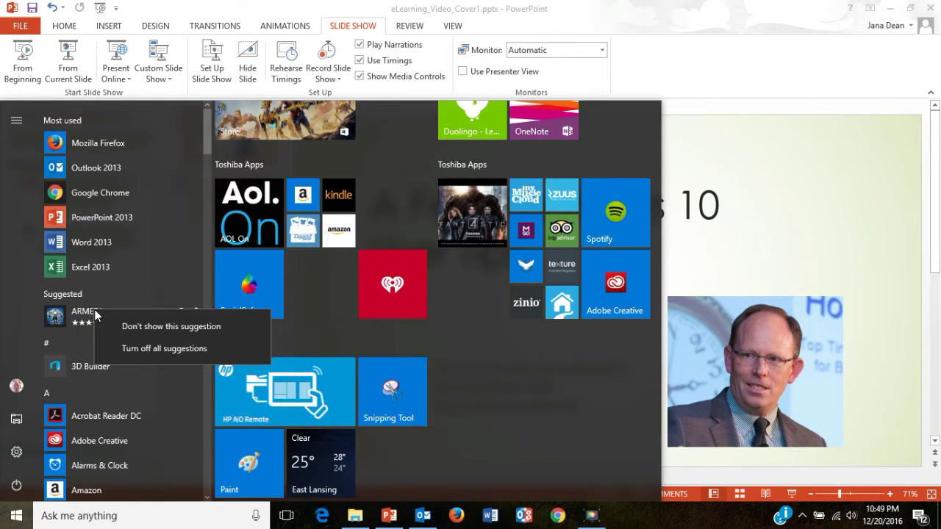
pyautogui.click(133, 330)
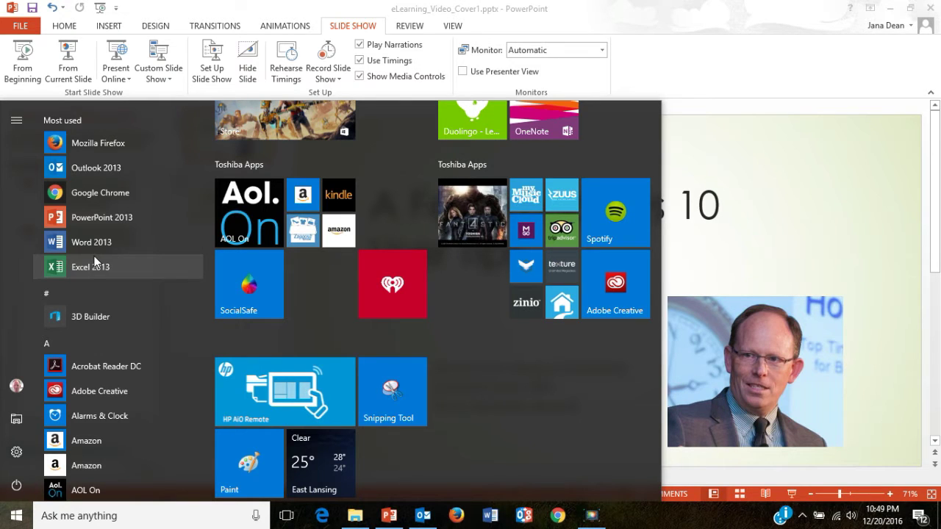
# Launch Excel 2013 from the Microsoft Office 2013 group, found under M in the app index.
pyautogui.moveTo(208, 147)
pyautogui.mouseDown()
pyautogui.moveTo(208, 215)
pyautogui.moveTo(208, 146)
pyautogui.mouseUp()
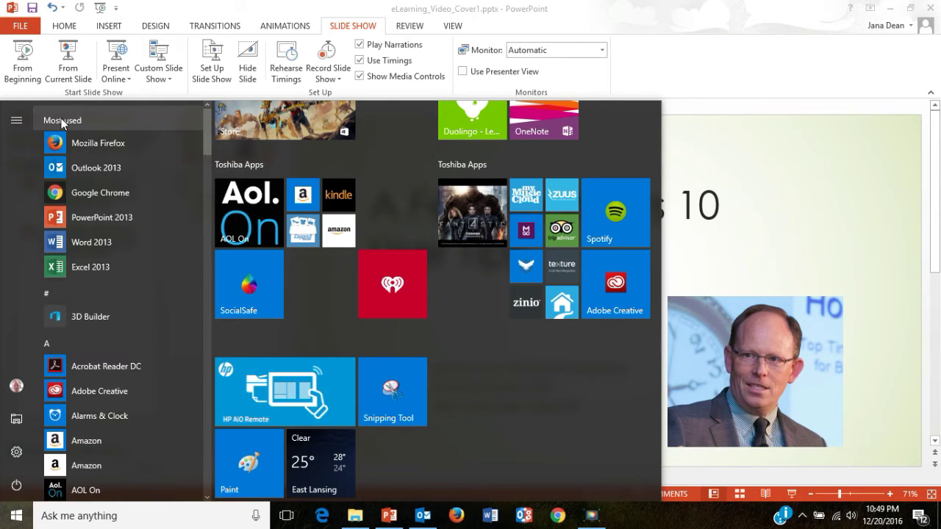
pyautogui.click(61, 120)
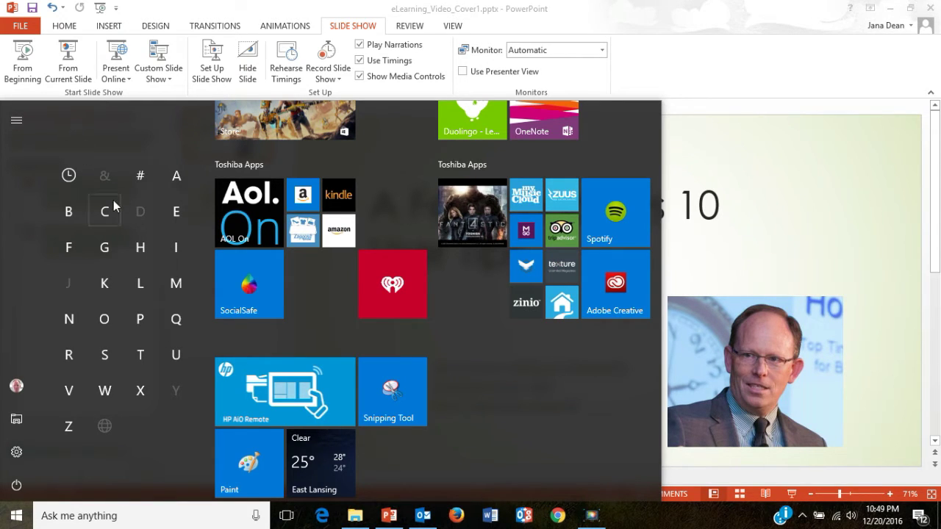
pyautogui.click(176, 285)
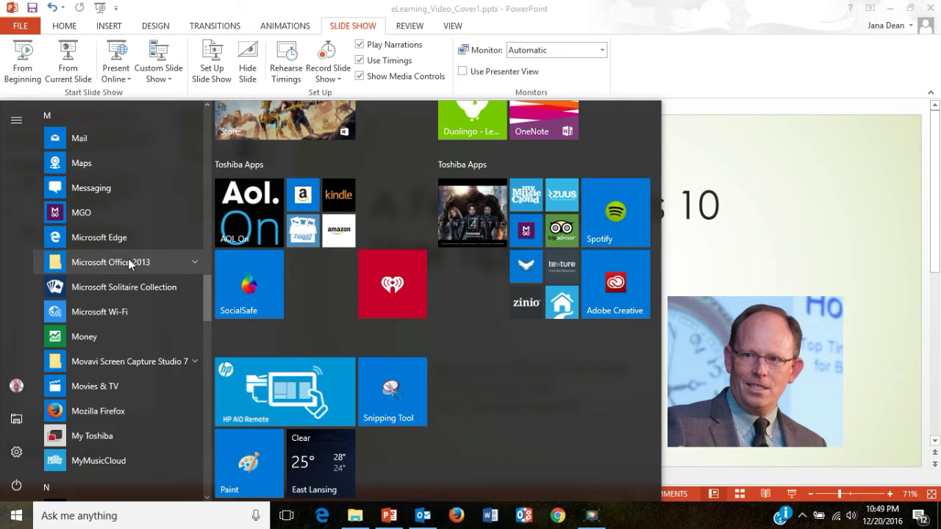
pyautogui.click(129, 261)
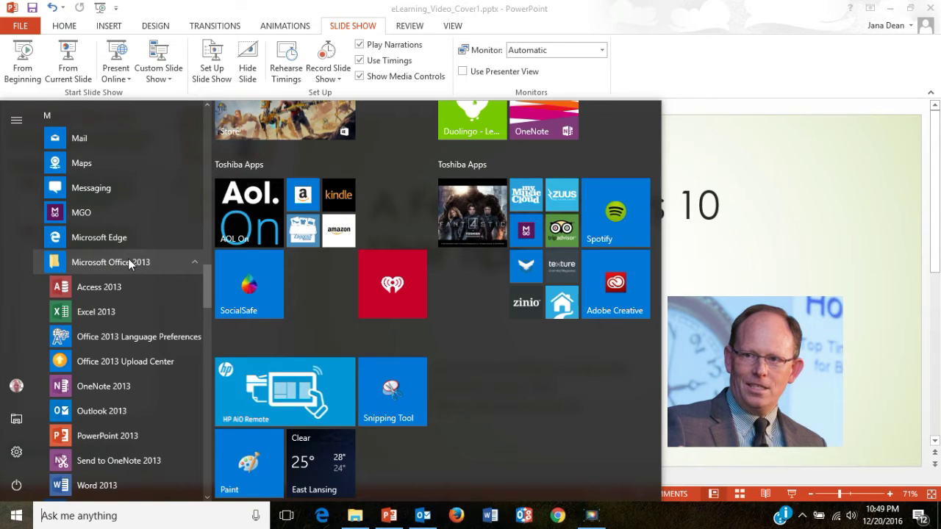
pyautogui.click(117, 312)
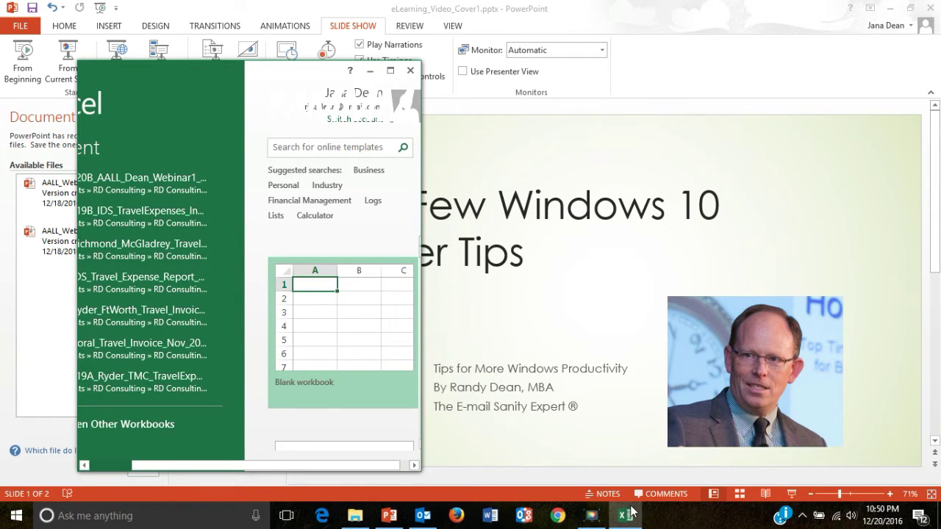
# Pin the running Excel to the taskbar.
pyautogui.moveTo(631, 514)
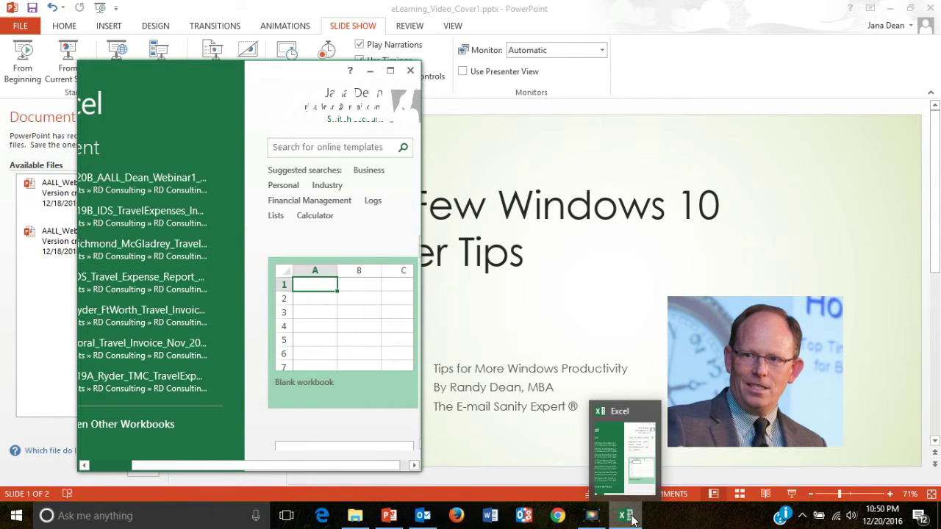
pyautogui.click(632, 517)
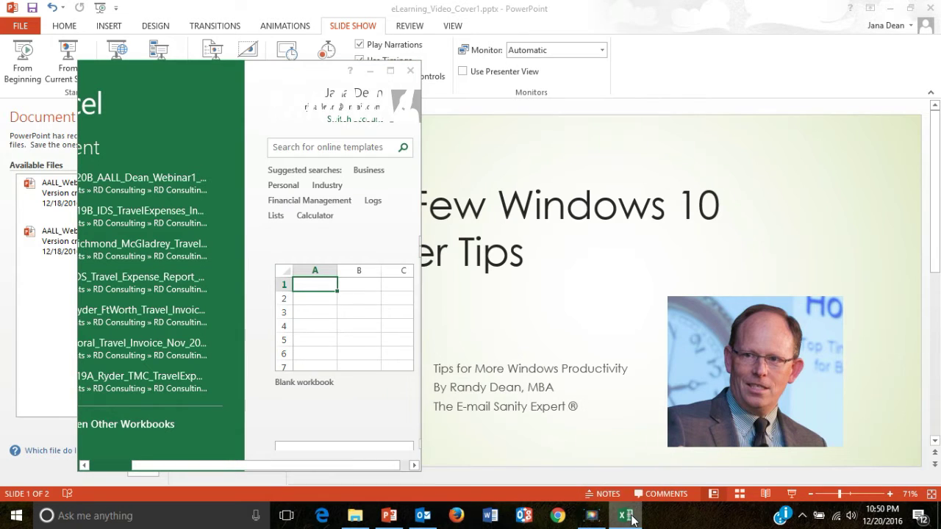
pyautogui.rightClick(631, 517)
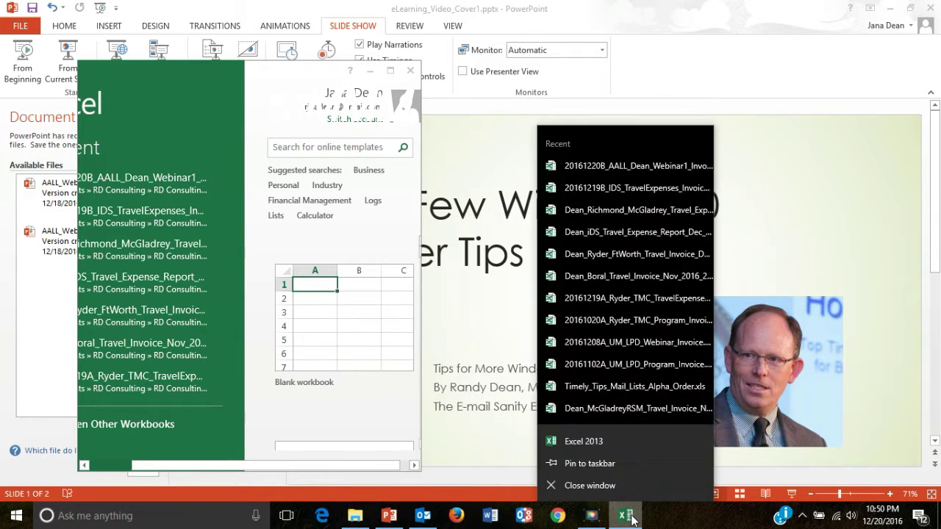
pyautogui.click(595, 463)
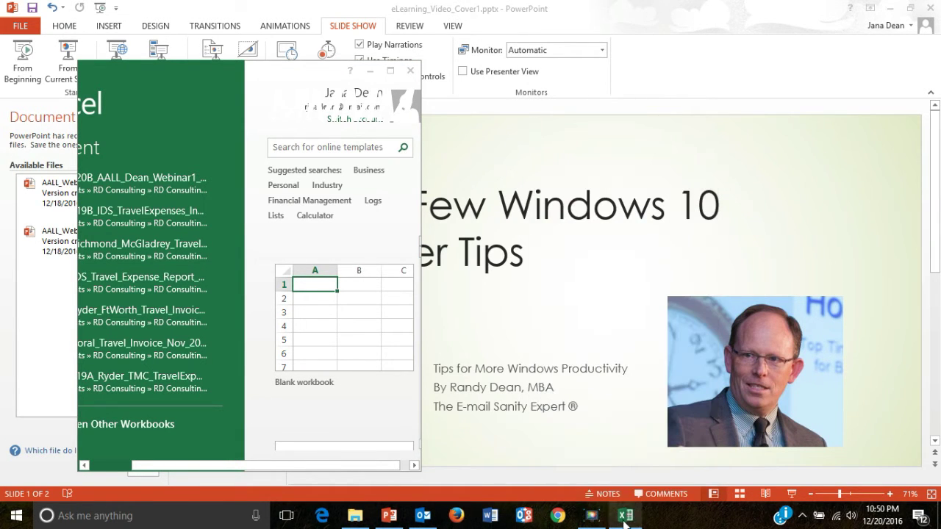
# Reorder the taskbar icons so Excel sits beside Word, Outlook and PowerPoint.
pyautogui.moveTo(625, 517)
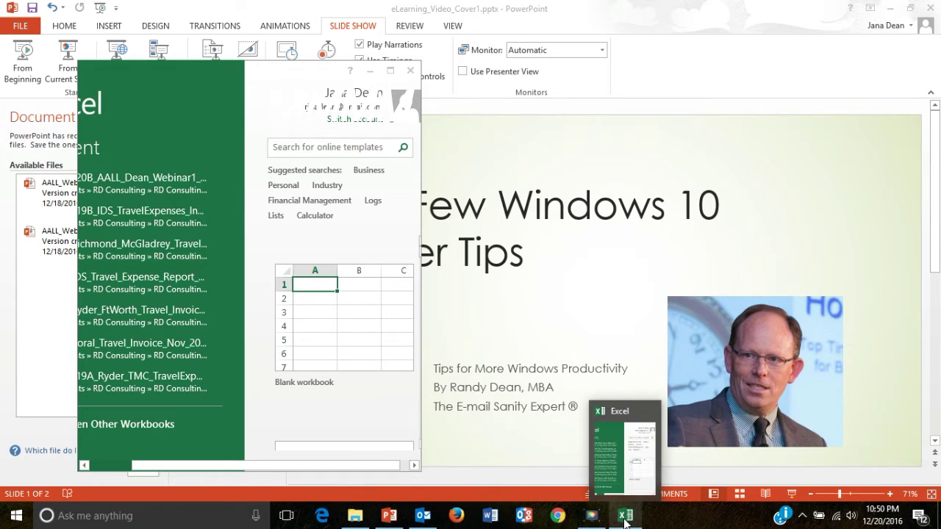
pyautogui.moveTo(624, 516); pyautogui.dragTo(518, 513)
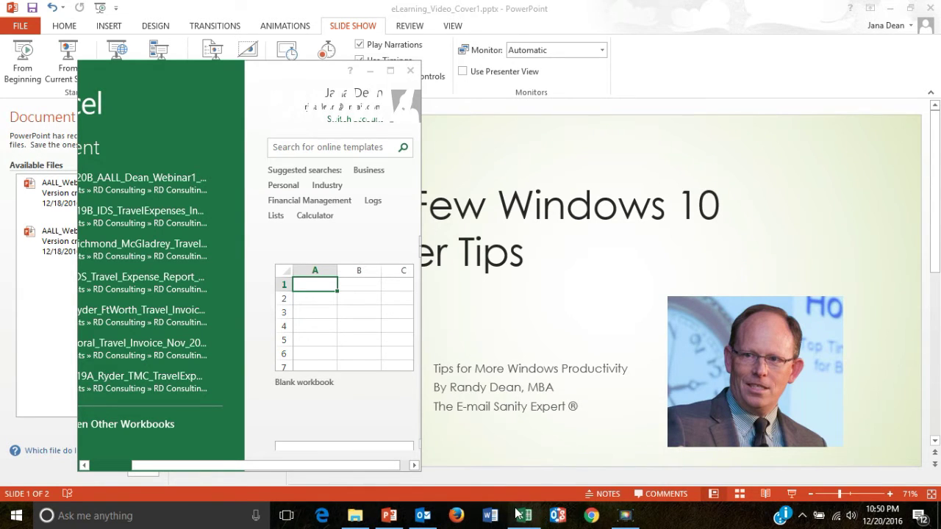
pyautogui.click(423, 516)
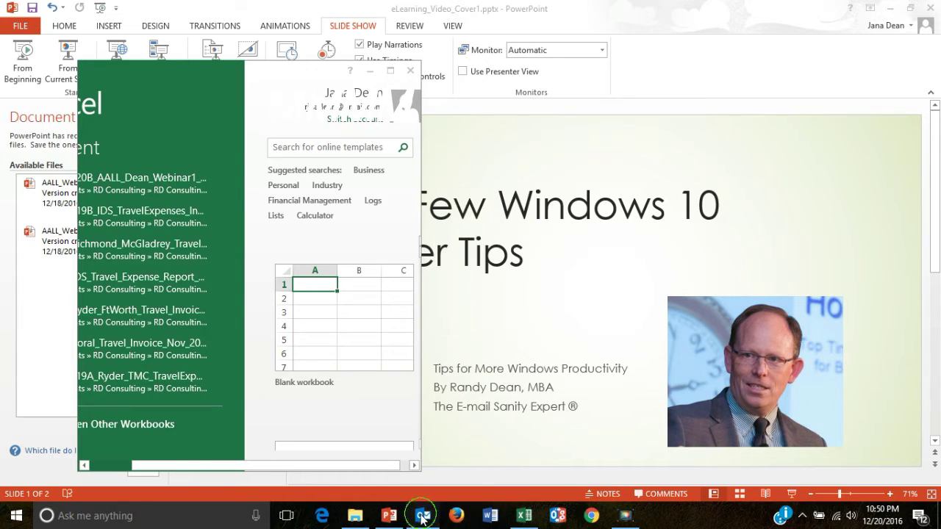
pyautogui.moveTo(423, 516); pyautogui.dragTo(458, 520)
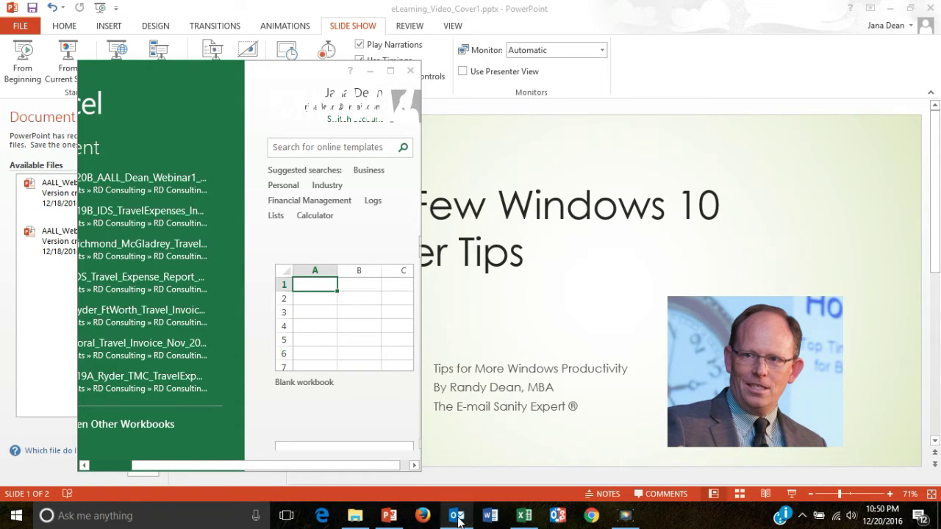
pyautogui.moveTo(389, 516); pyautogui.dragTo(558, 518)
# Close Excel and bring up File Explorer at the RD Consulting folder.
pyautogui.click(390, 518)
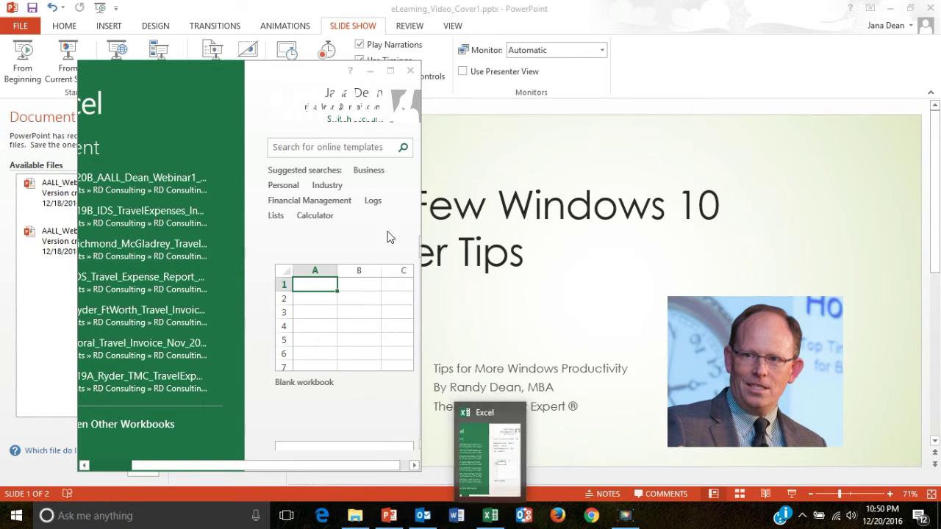
pyautogui.click(412, 66)
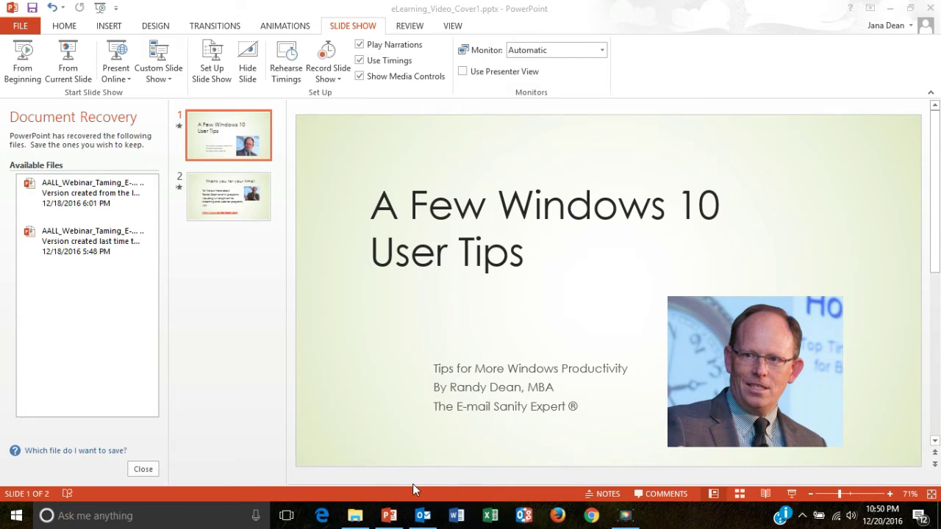
pyautogui.click(357, 517)
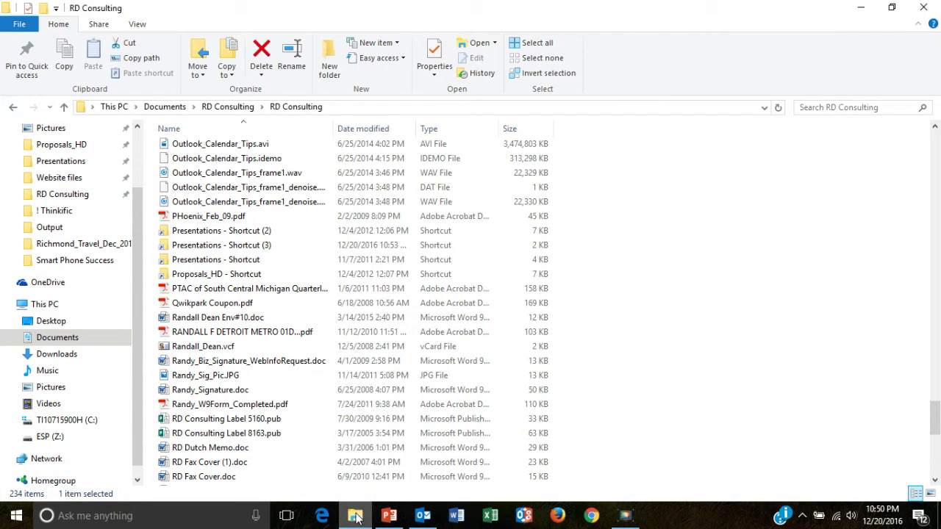
# Pin the Smart Phone Success folder to Quick access.
pyautogui.scroll(2, 142, 287)
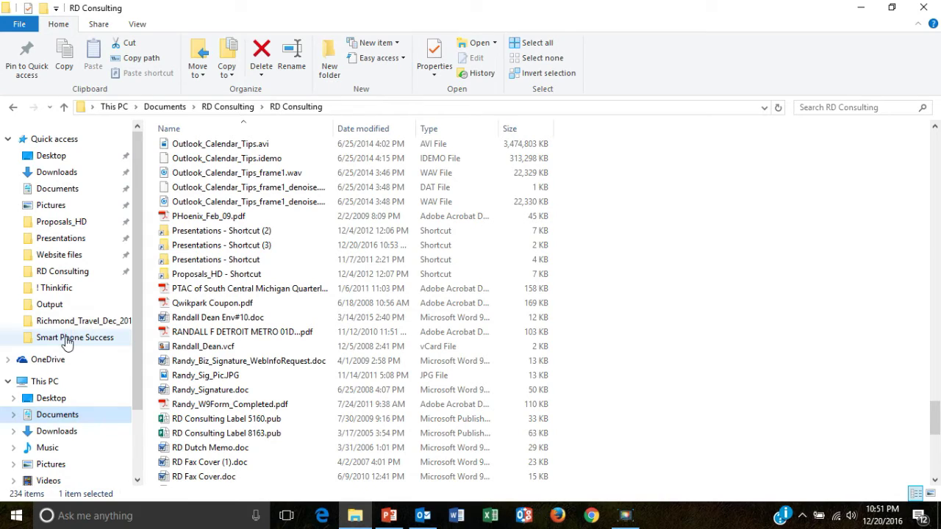
pyautogui.rightClick(66, 338)
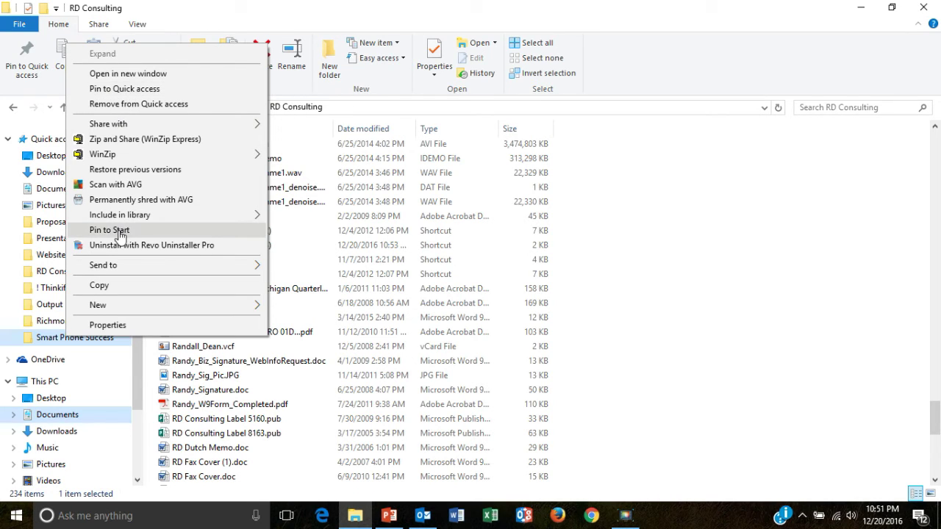
pyautogui.click(136, 90)
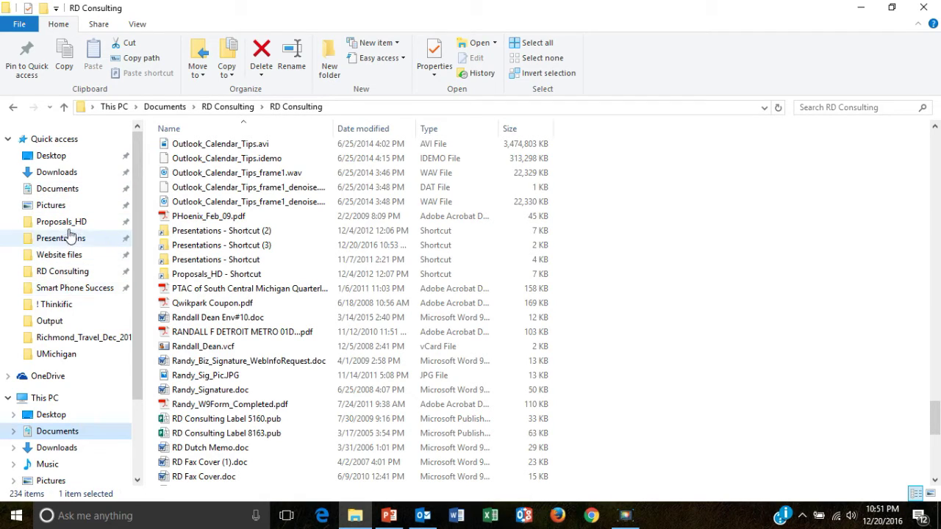
# Unpin Smart Phone Success from Quick access.
pyautogui.rightClick(78, 289)
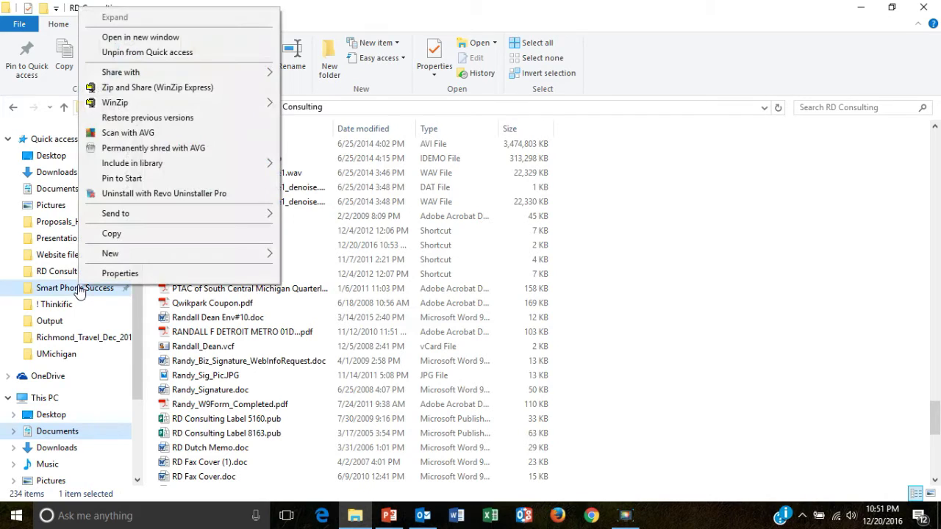
pyautogui.click(135, 53)
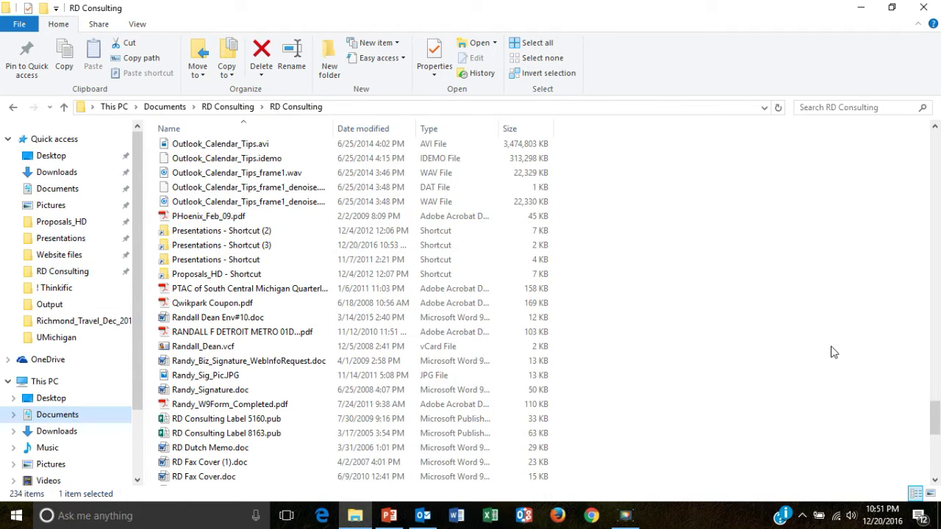
pyautogui.moveTo(935, 432); pyautogui.dragTo(905, 237)
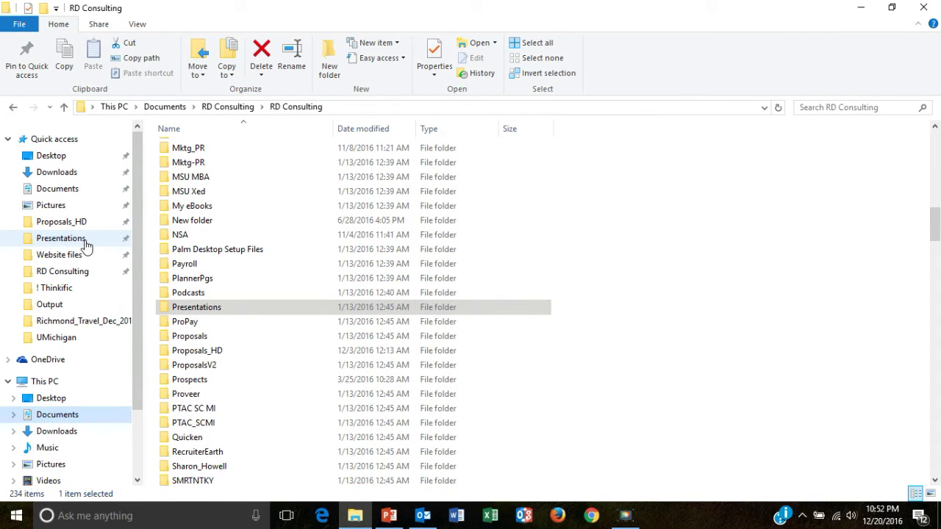
# Create a shortcut to the Presentations folder, then show the desktop with Win+D.
pyautogui.rightClick(186, 311)
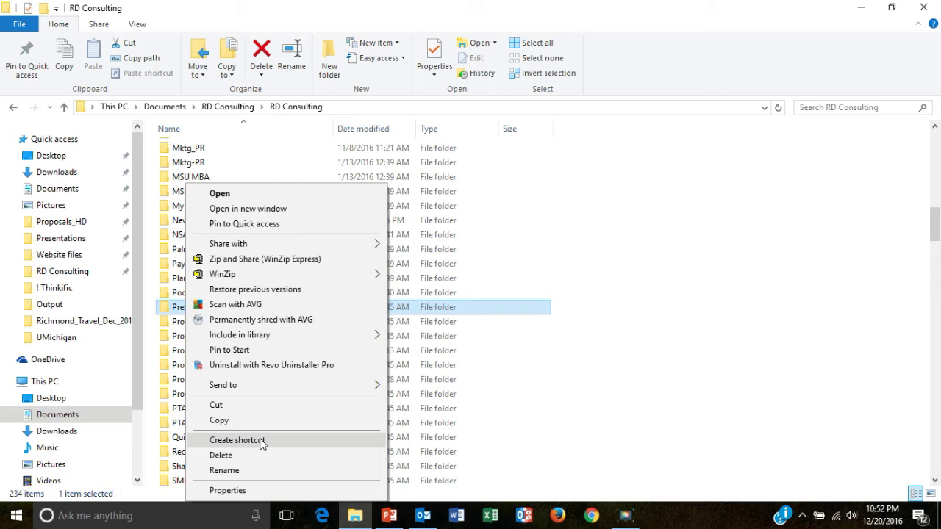
pyautogui.click(260, 439)
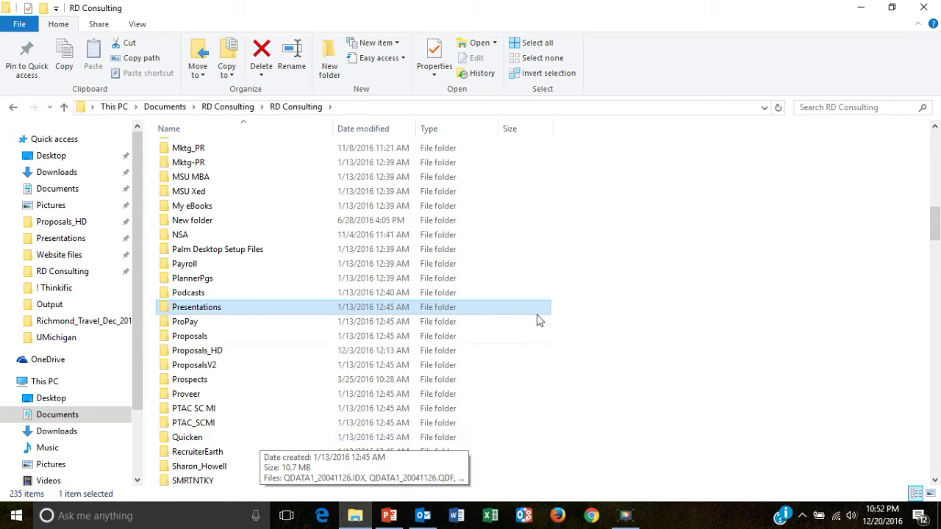
pyautogui.moveTo(932, 216); pyautogui.dragTo(937, 415)
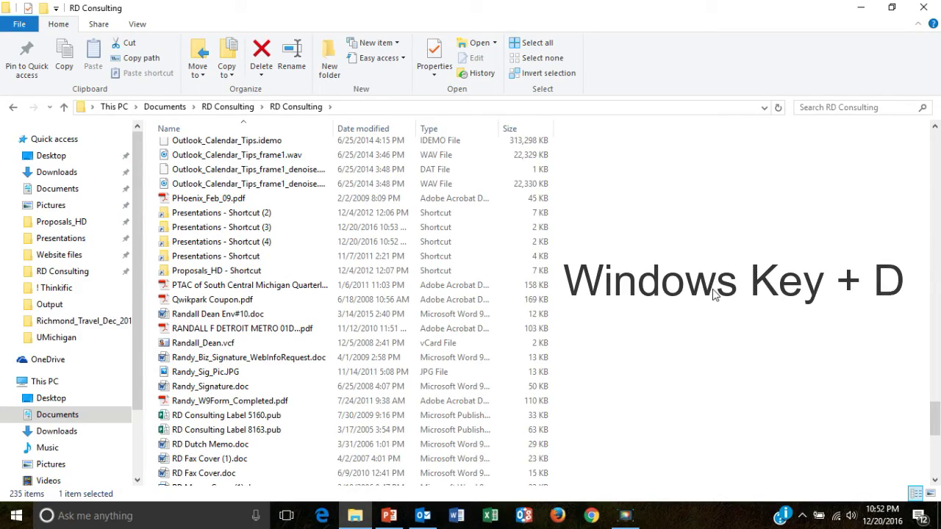
pyautogui.press('super+d')
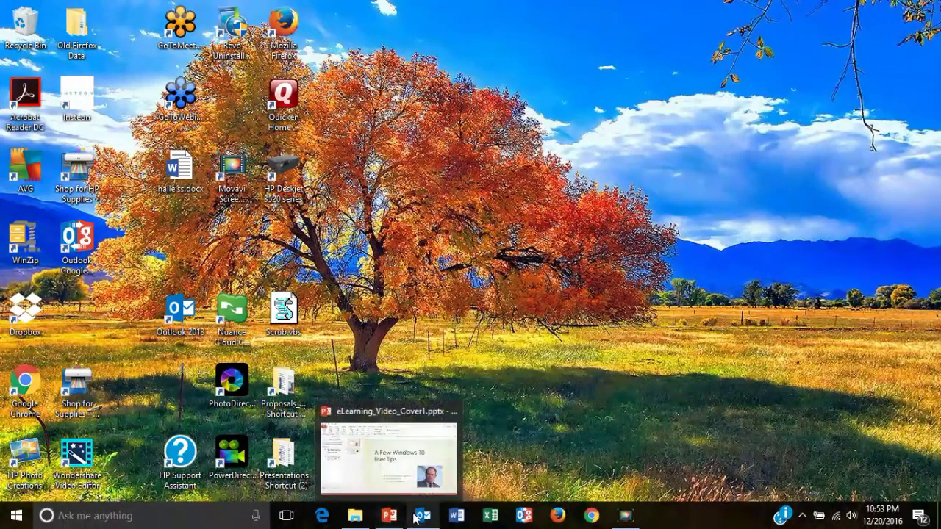
# Switch between the RD Consulting folder, PowerPoint and Outlook windows, then close the RD Consulting window.
pyautogui.click(356, 517)
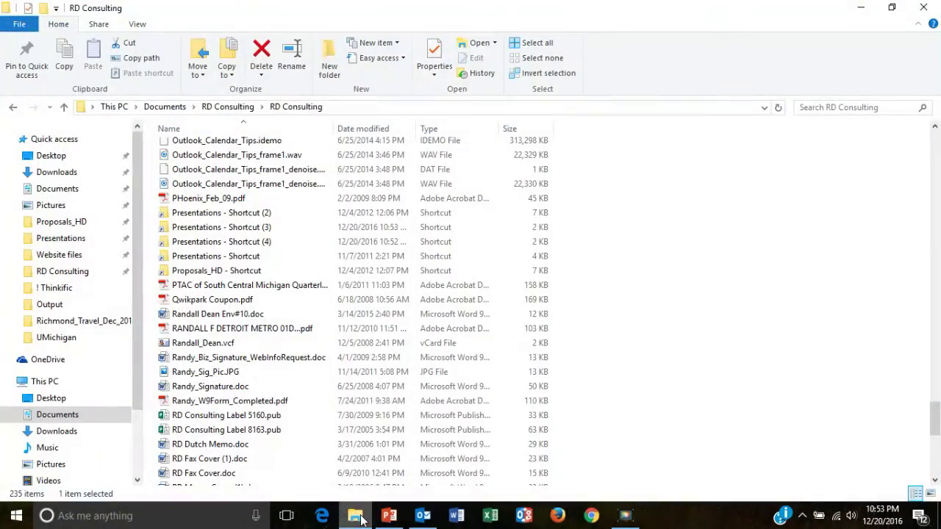
pyautogui.moveTo(391, 522)
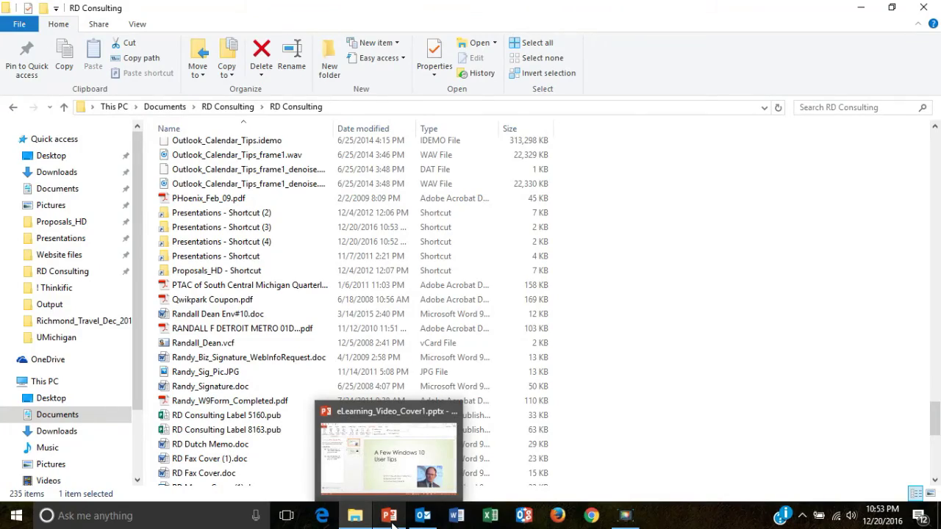
pyautogui.click(391, 518)
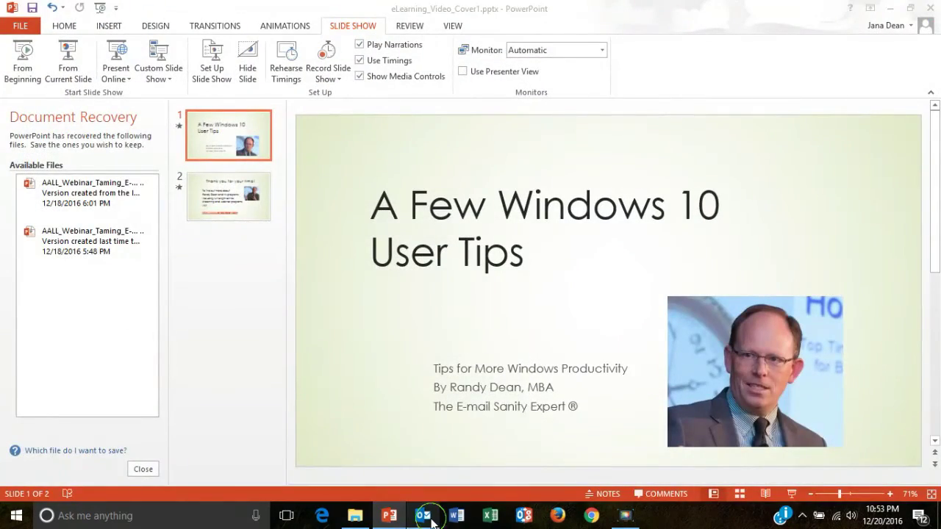
pyautogui.click(432, 522)
pyautogui.click(352, 519)
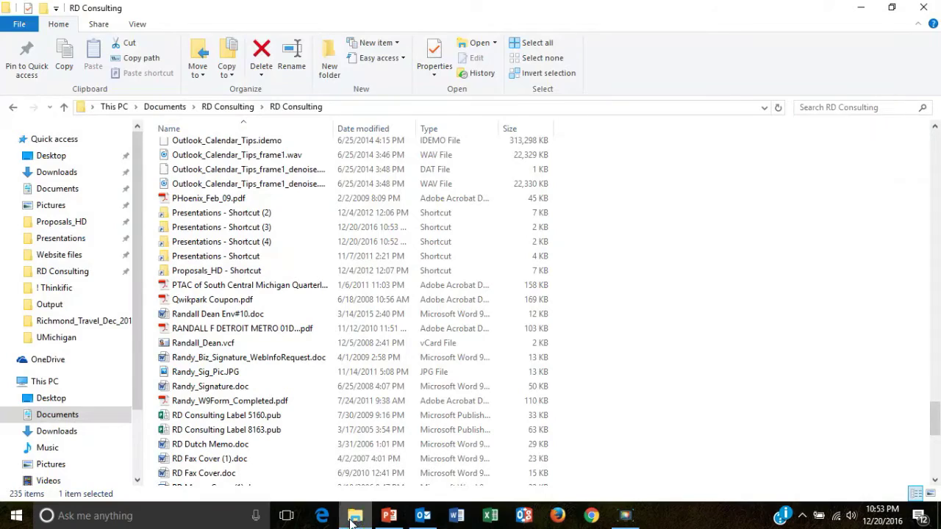
pyautogui.click(924, 9)
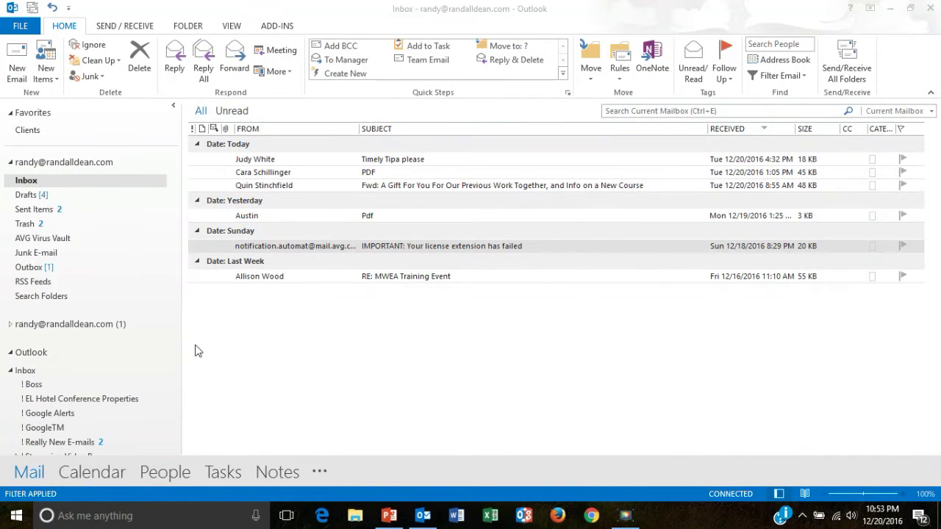
# Open the Outlook data file's Inbox, then open a new File Explorer window with Win+E.
pyautogui.click(30, 369)
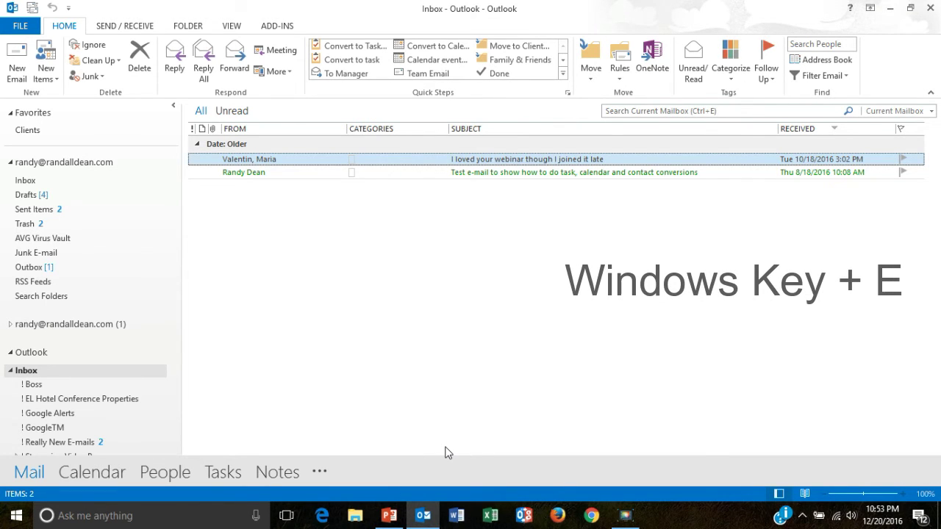
pyautogui.press('super+e')
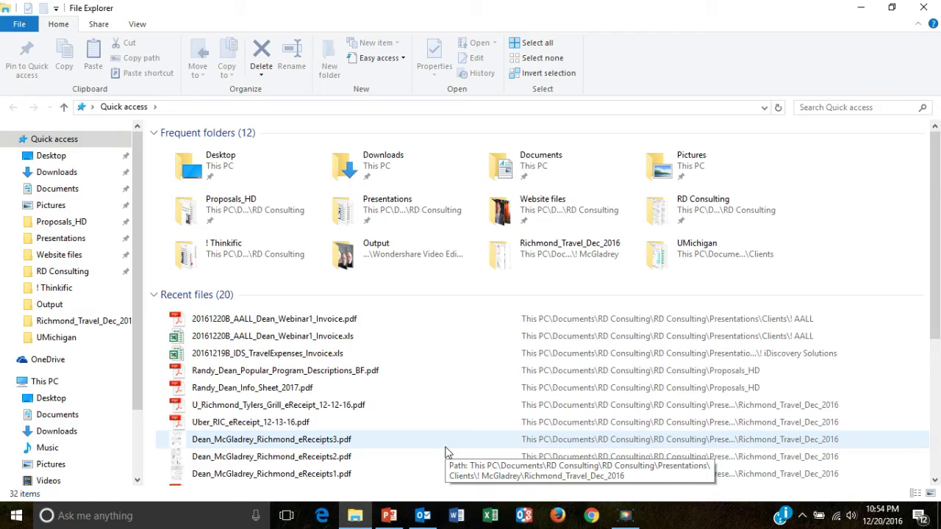
# Show the desktop with Win+D, reopen File Explorer with Win+E, and open the Start menu.
pyautogui.press('super+d')
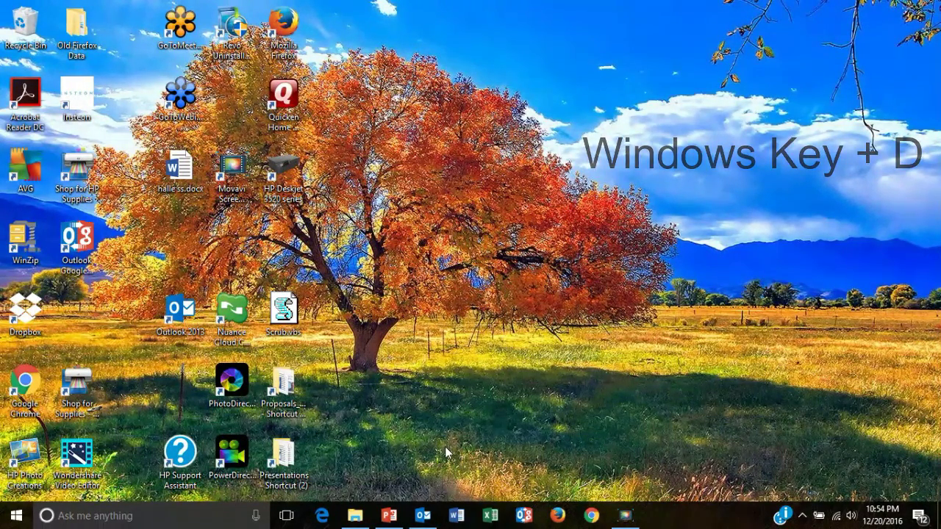
pyautogui.press('super+e')
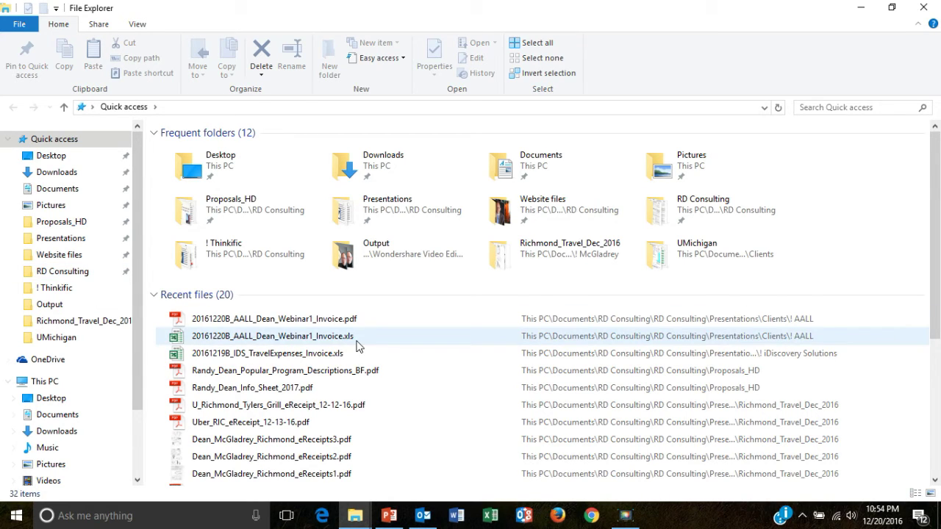
pyautogui.click(18, 516)
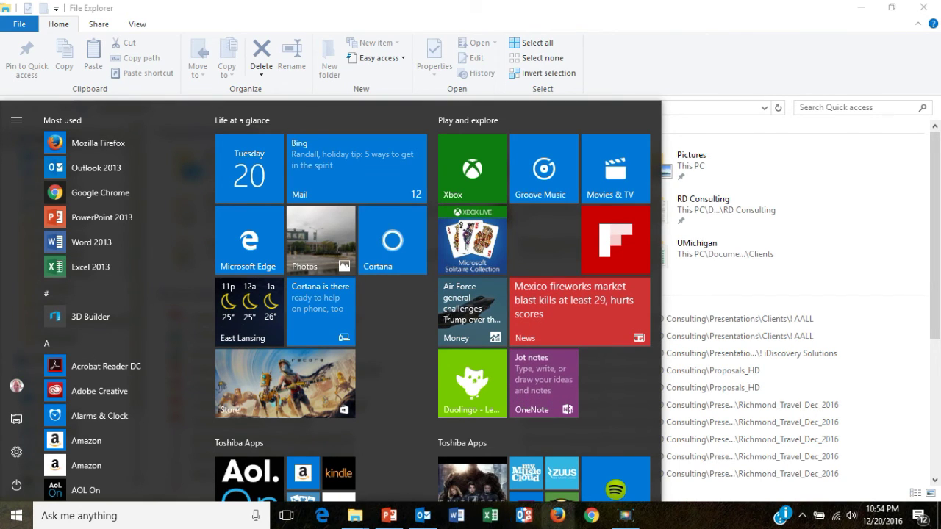
# Close the Start menu and display slide 2, the 'Thank you for your time!' slide.
pyautogui.click(678, 21)
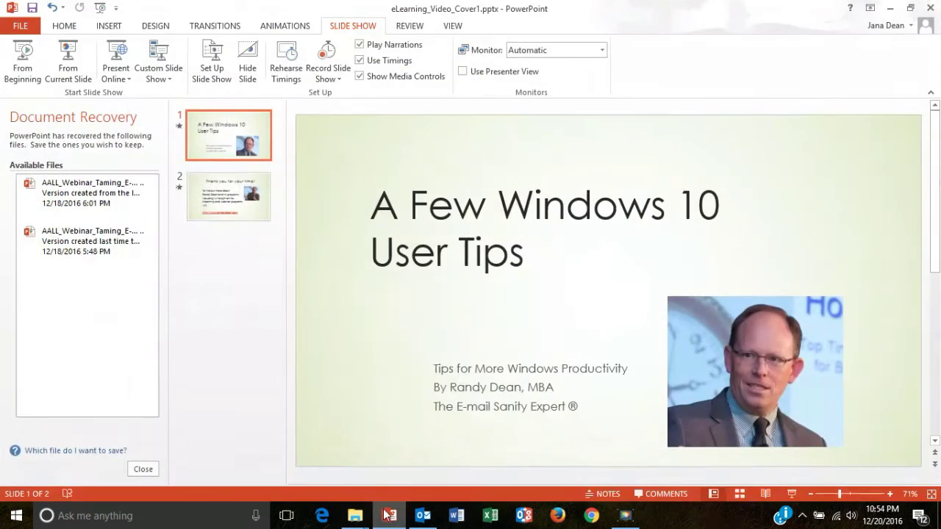
pyautogui.click(250, 197)
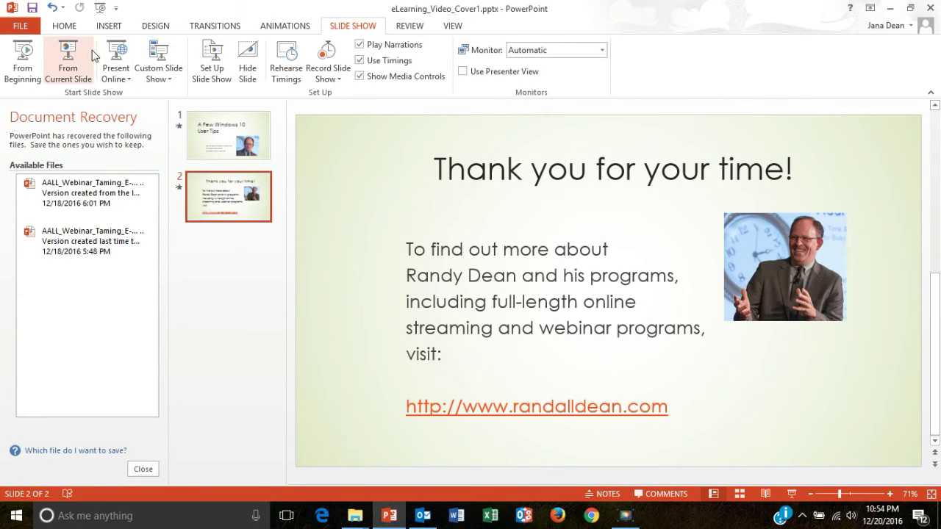